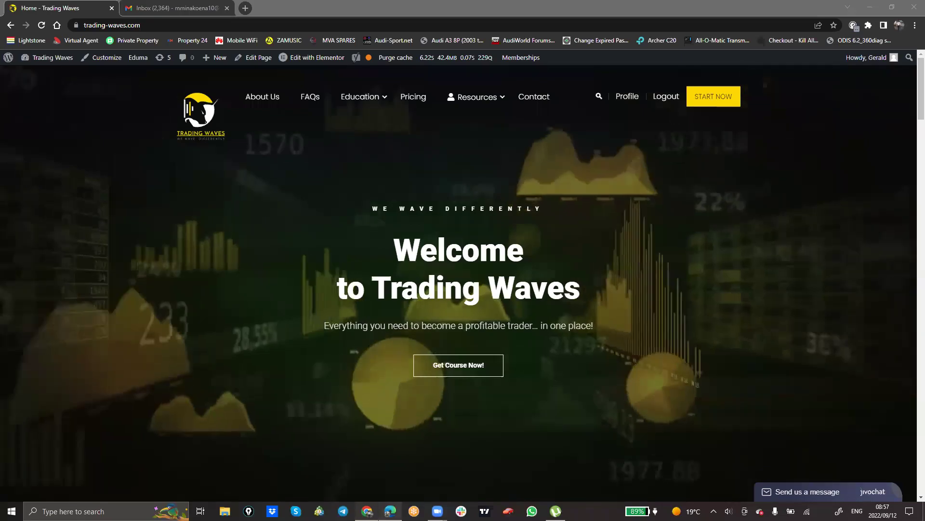
# - Switch to the TradingView EURUSD 1h chart, show it full screen and change the chart cursor to the arrow
pyautogui.hotkey('alt', 'Tab')
pyautogui.click(861, 59)
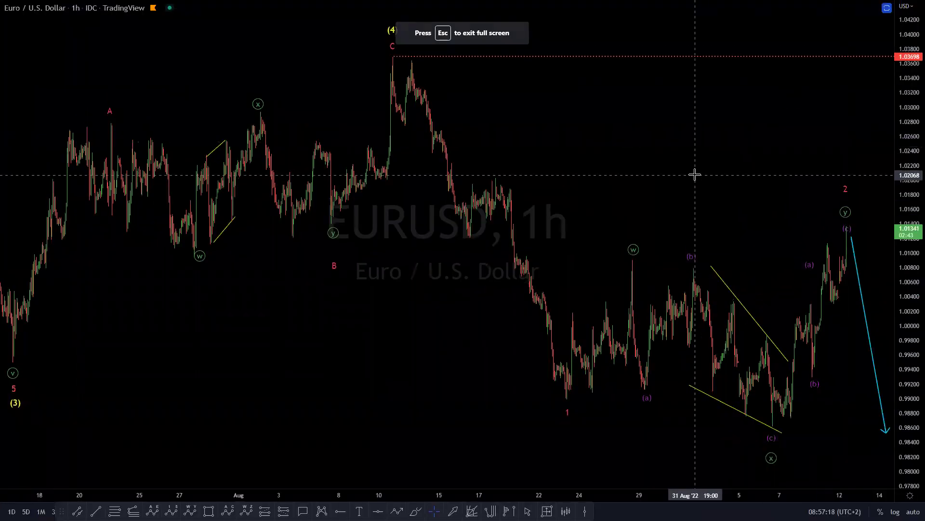
pyautogui.click(528, 511)
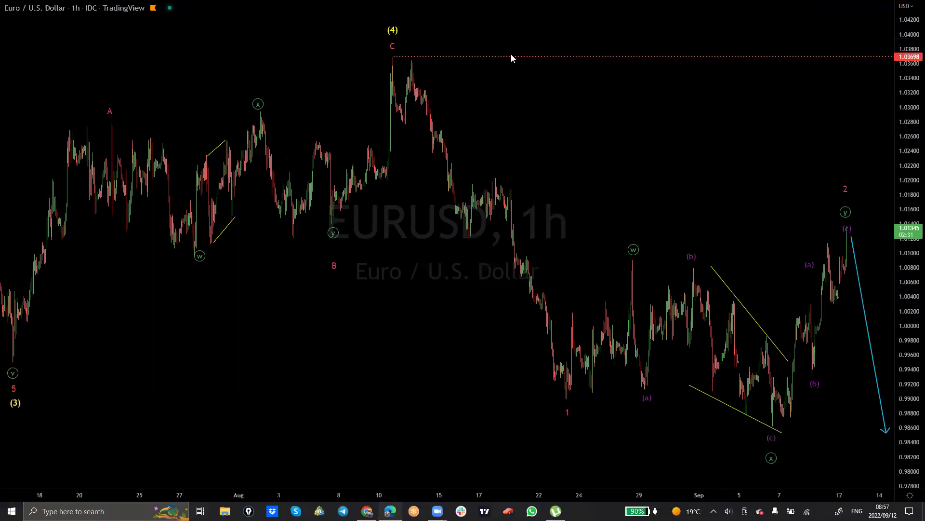
# - Underline the wave (3) low and trace the A-B-C rise to wave (4) in yellow ink, clearing the ink at the end
pyautogui.moveTo(4, 367); pyautogui.dragTo(57, 367)
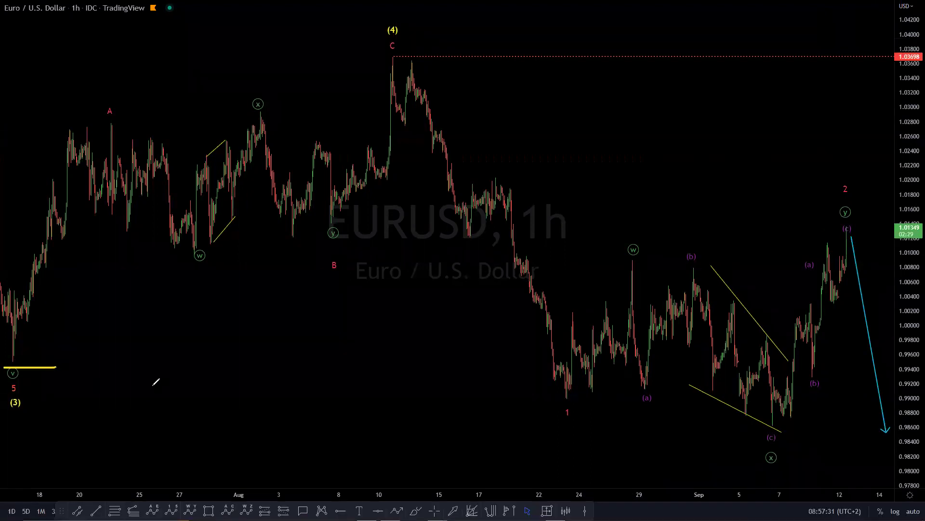
pyautogui.moveTo(11, 369)
pyautogui.mouseDown()
pyautogui.moveTo(93, 188)
pyautogui.moveTo(156, 189)
pyautogui.moveTo(323, 253)
pyautogui.moveTo(382, 118)
pyautogui.moveTo(404, 39)
pyautogui.mouseUp()
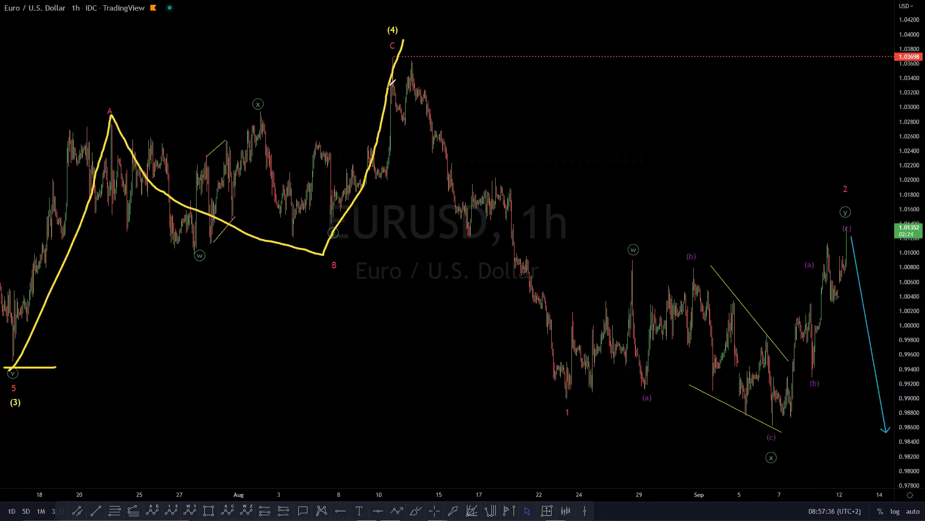
pyautogui.press('e')
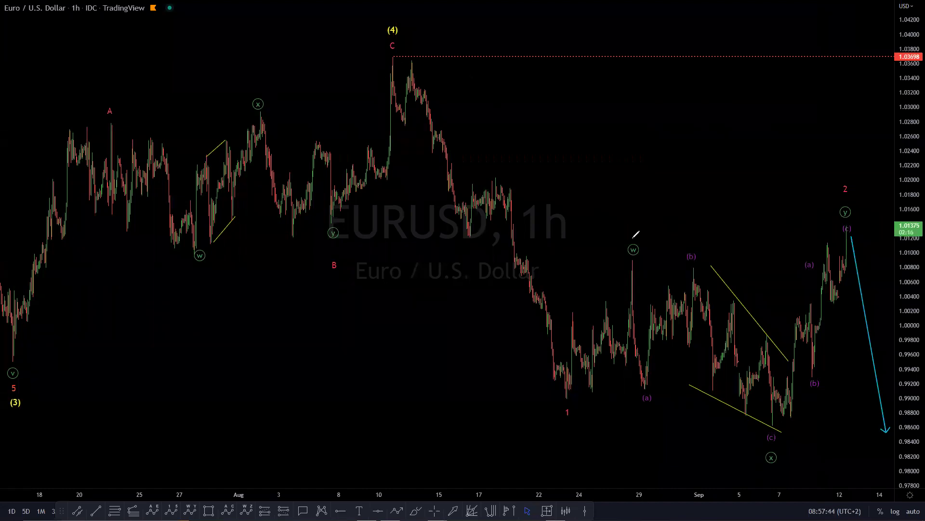
# - Trace the decline from wave (4) to wave 1 in yellow, with two strokes across its final leg, and clear the ink
pyautogui.moveTo(552, 407); pyautogui.dragTo(611, 390)
pyautogui.moveTo(386, 55)
pyautogui.mouseDown()
pyautogui.moveTo(415, 62)
pyautogui.moveTo(450, 164)
pyautogui.mouseUp()
pyautogui.moveTo(474, 239)
pyautogui.mouseDown()
pyautogui.moveTo(511, 204)
pyautogui.moveTo(566, 392)
pyautogui.mouseUp()
pyautogui.moveTo(498, 292); pyautogui.dragTo(557, 261)
pyautogui.moveTo(511, 315); pyautogui.dragTo(572, 269)
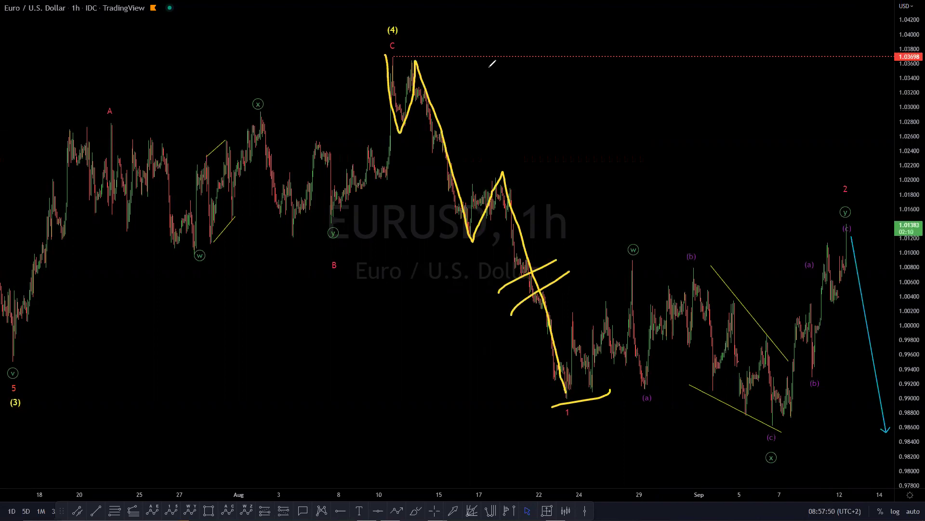
pyautogui.press('e')
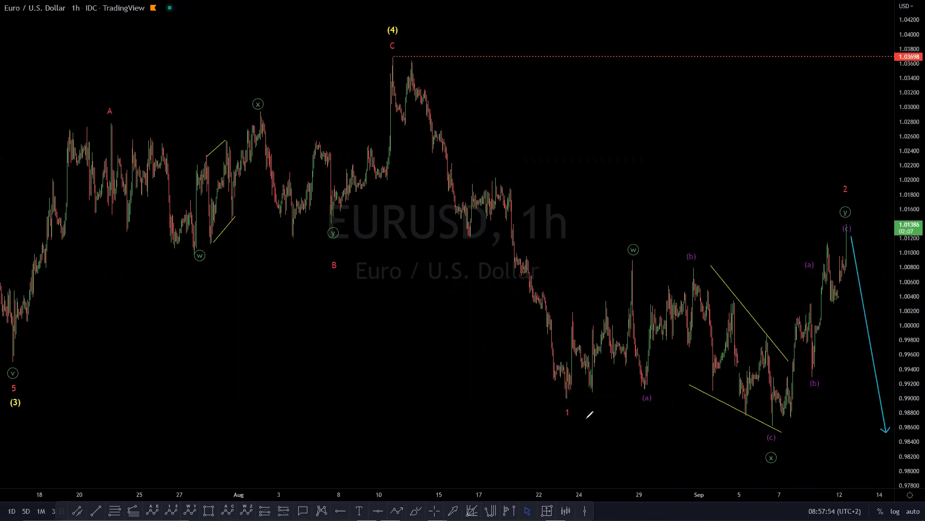
# - Underline the wave 1 low and sketch an example rising zigzag in yellow in the empty area below wave B
pyautogui.moveTo(547, 408); pyautogui.dragTo(594, 403)
pyautogui.moveTo(273, 443)
pyautogui.mouseDown()
pyautogui.moveTo(341, 347)
pyautogui.moveTo(374, 390)
pyautogui.mouseUp()
pyautogui.moveTo(319, 371)
pyautogui.mouseDown()
pyautogui.moveTo(365, 411)
pyautogui.moveTo(458, 299)
pyautogui.mouseUp()
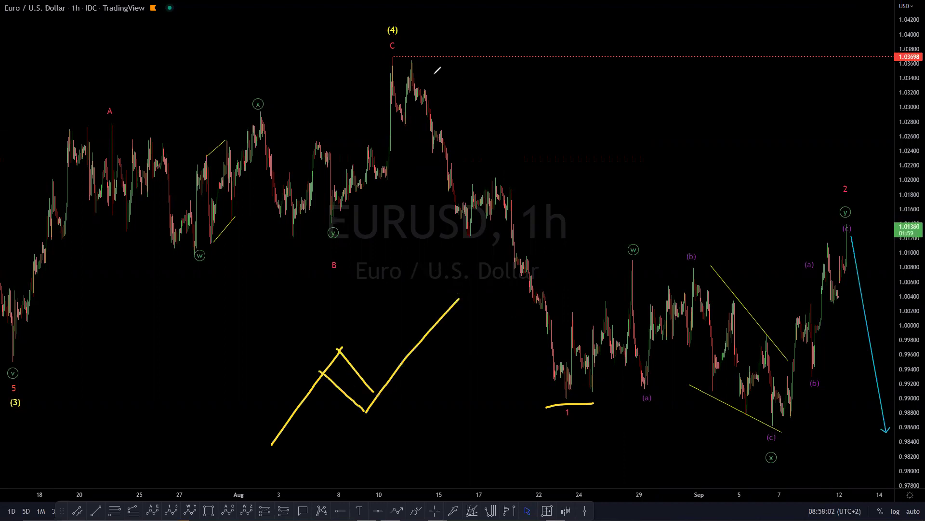
pyautogui.moveTo(274, 447)
pyautogui.mouseDown()
pyautogui.moveTo(337, 360)
pyautogui.moveTo(362, 386)
pyautogui.moveTo(363, 403)
pyautogui.mouseUp()
pyautogui.click(372, 416)
pyautogui.moveTo(405, 343); pyautogui.dragTo(447, 301)
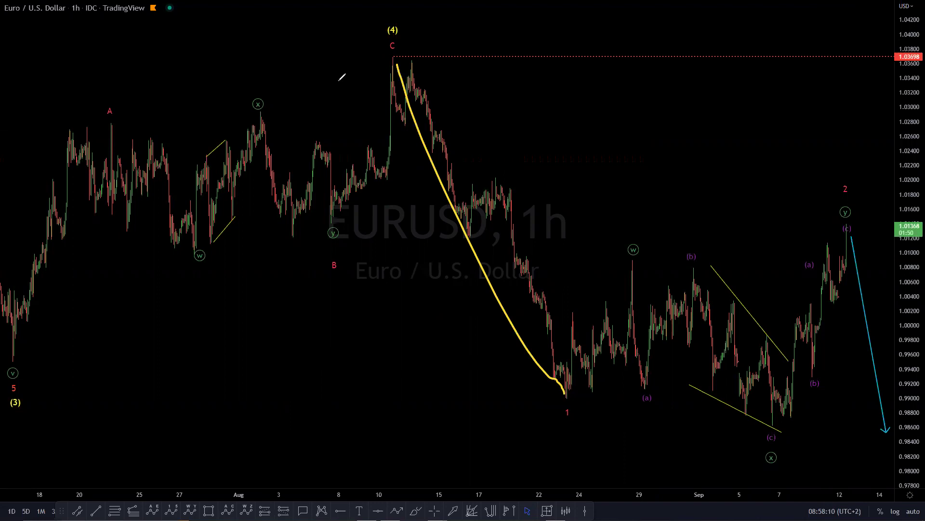
# - Mark the upper and lower boundaries of the wave 2 correction with freehand pink lines, and clear all ink
pyautogui.moveTo(552, 328)
pyautogui.mouseDown()
pyautogui.moveTo(721, 269)
pyautogui.moveTo(864, 243)
pyautogui.mouseUp()
pyautogui.moveTo(577, 417); pyautogui.dragTo(878, 389)
pyautogui.hotkey('ctrl', 'z')
pyautogui.hotkey('ctrl', 'z')
pyautogui.moveTo(623, 263); pyautogui.dragTo(843, 196)
pyautogui.moveTo(657, 412); pyautogui.dragTo(784, 422)
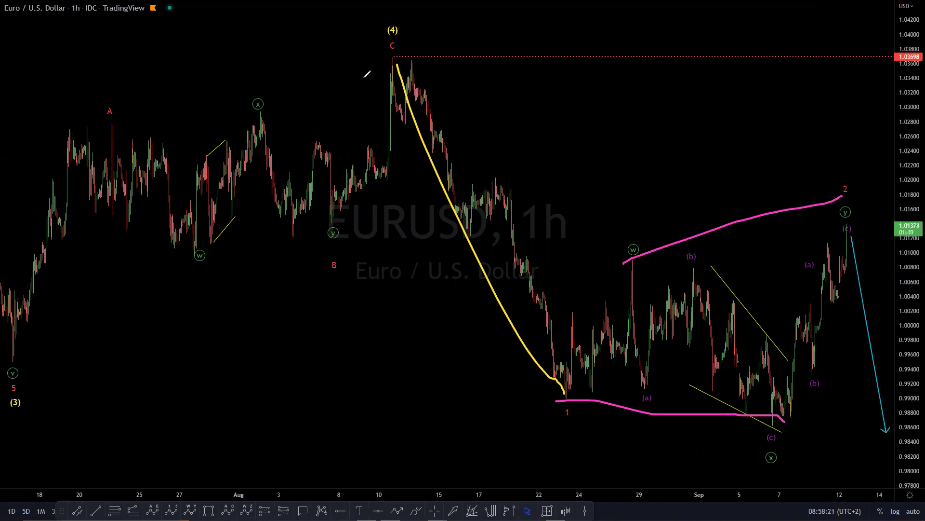
pyautogui.press('Escape')
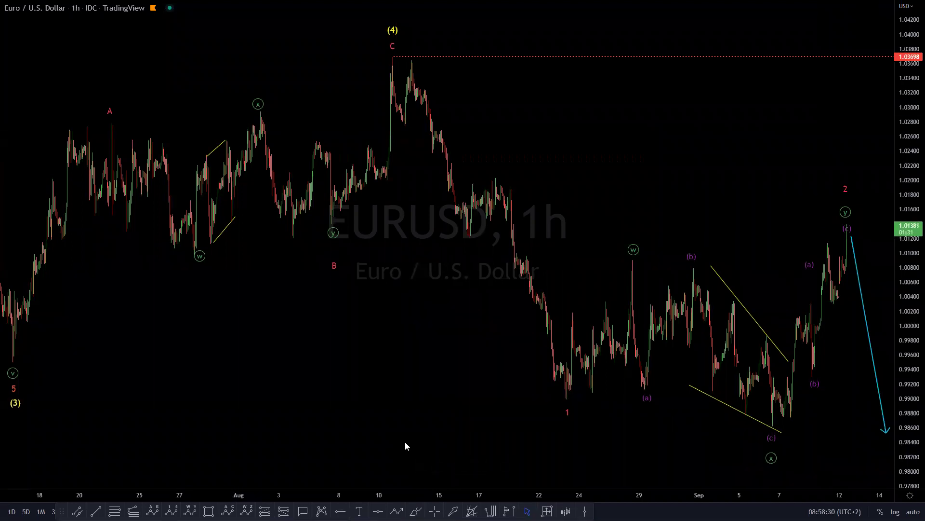
# - Trace the price swings from wave 1 through w down to x in yellow, circle the x label and clear the ink
pyautogui.rightClick(132, 57)
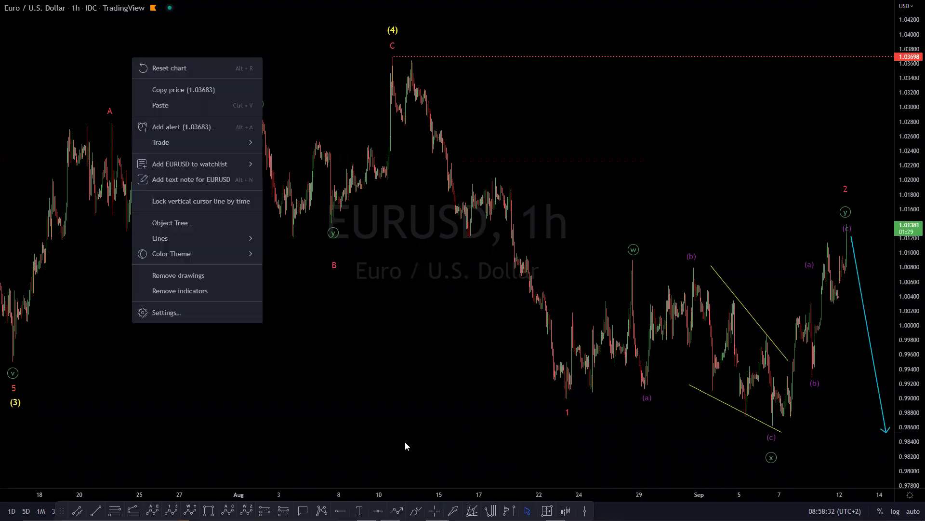
pyautogui.moveTo(568, 368)
pyautogui.mouseDown()
pyautogui.moveTo(580, 350)
pyautogui.moveTo(513, 429)
pyautogui.mouseUp()
pyautogui.rightClick(517, 255)
pyautogui.moveTo(747, 229); pyautogui.dragTo(639, 102)
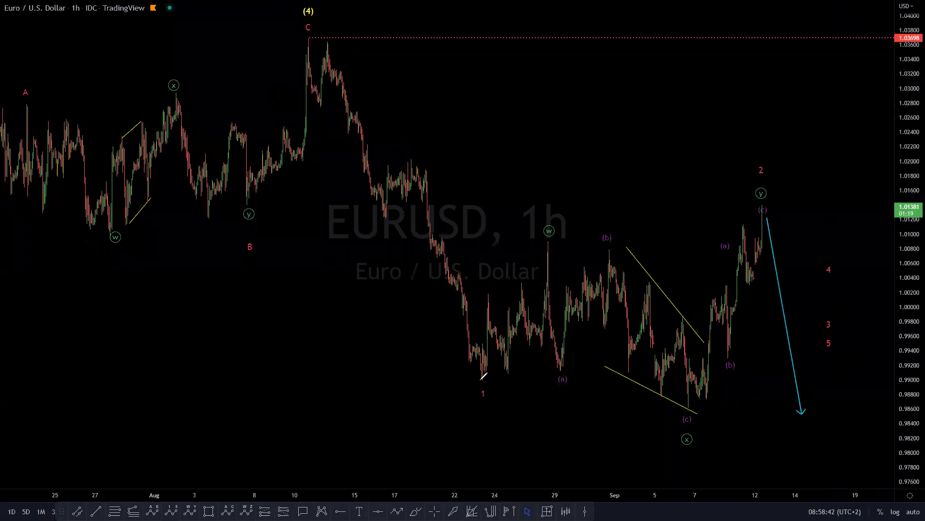
pyautogui.moveTo(484, 384)
pyautogui.mouseDown()
pyautogui.moveTo(484, 315)
pyautogui.moveTo(505, 344)
pyautogui.moveTo(548, 246)
pyautogui.moveTo(558, 294)
pyautogui.moveTo(590, 308)
pyautogui.moveTo(622, 289)
pyautogui.mouseUp()
pyautogui.moveTo(652, 335)
pyautogui.mouseDown()
pyautogui.moveTo(632, 282)
pyautogui.moveTo(648, 313)
pyautogui.moveTo(690, 338)
pyautogui.moveTo(706, 375)
pyautogui.moveTo(701, 386)
pyautogui.mouseUp()
pyautogui.moveTo(691, 430)
pyautogui.mouseDown()
pyautogui.moveTo(690, 447)
pyautogui.moveTo(693, 434)
pyautogui.mouseUp()
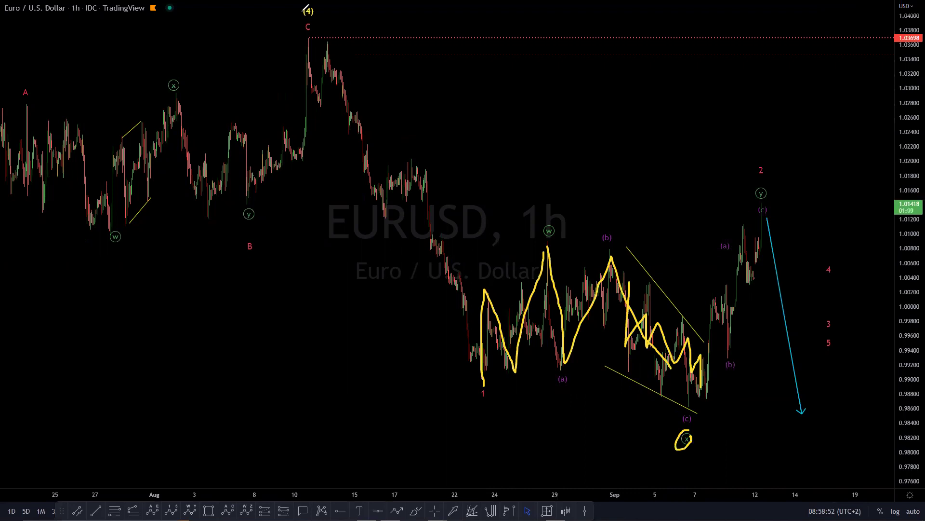
pyautogui.press('e')
# - Trace the rise from x through (a) to (b) and up to y, mark the labels at the wave 2 high and clear the ink
pyautogui.moveTo(685, 407)
pyautogui.mouseDown()
pyautogui.moveTo(689, 362)
pyautogui.moveTo(717, 316)
pyautogui.moveTo(724, 281)
pyautogui.moveTo(733, 356)
pyautogui.mouseUp()
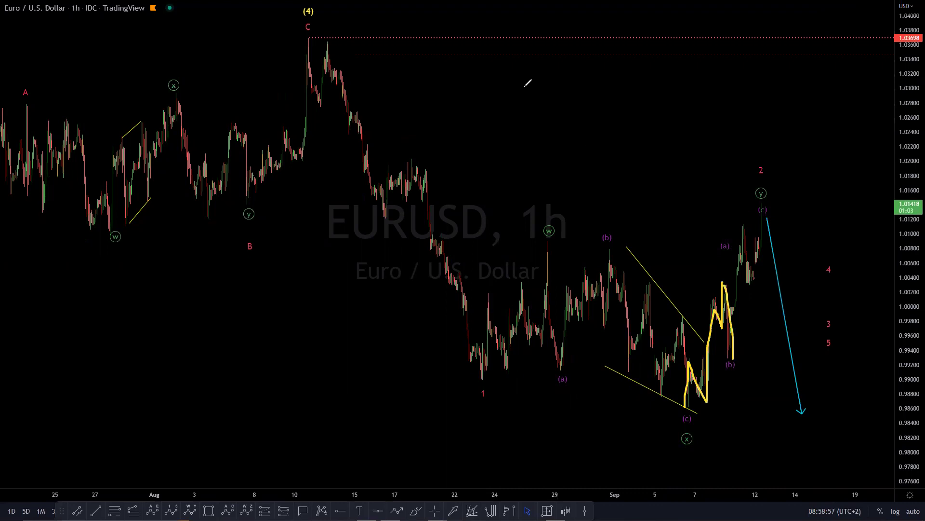
pyautogui.press('e')
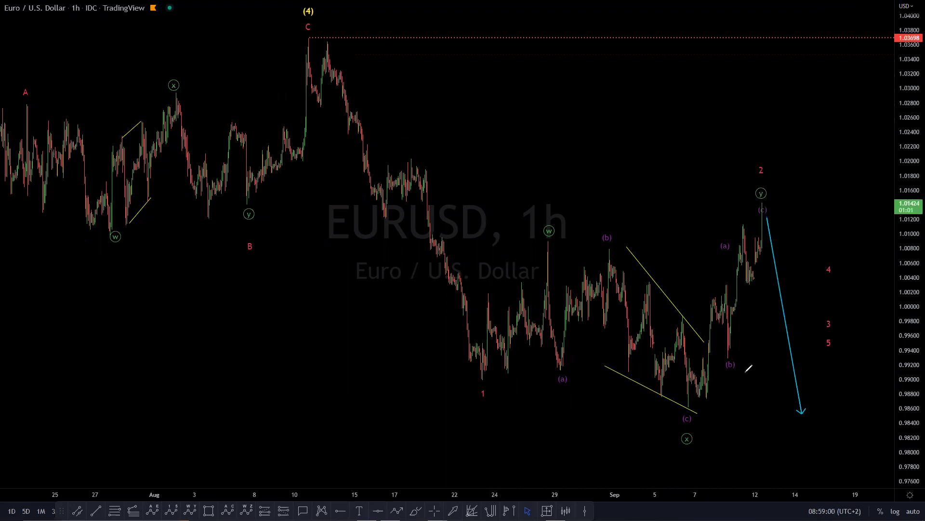
pyautogui.moveTo(727, 358)
pyautogui.mouseDown()
pyautogui.moveTo(729, 328)
pyautogui.moveTo(740, 335)
pyautogui.moveTo(747, 230)
pyautogui.moveTo(761, 276)
pyautogui.moveTo(772, 184)
pyautogui.mouseUp()
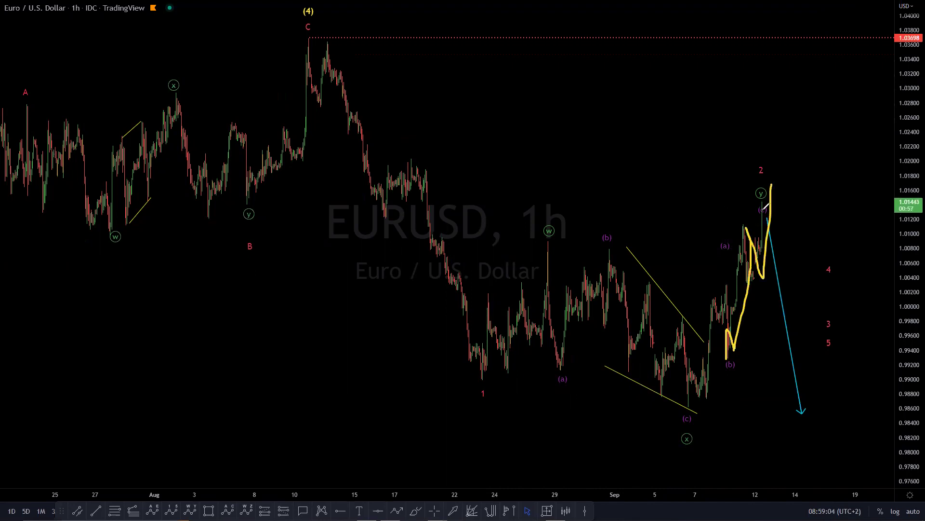
pyautogui.moveTo(746, 213)
pyautogui.mouseDown()
pyautogui.moveTo(746, 196)
pyautogui.moveTo(759, 196)
pyautogui.mouseUp()
pyautogui.moveTo(748, 173); pyautogui.dragTo(757, 169)
pyautogui.press('Escape')
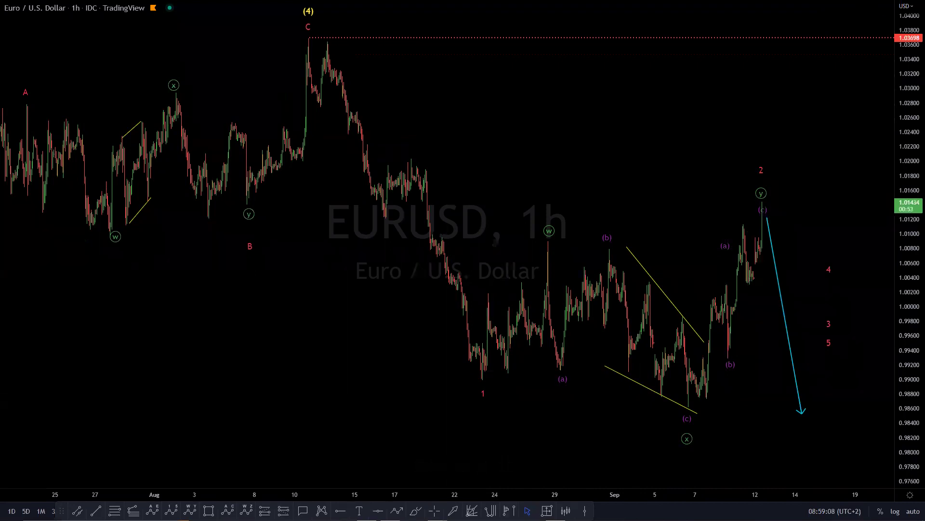
# - Place a trend-based Fib extension from the wave x low to the high before (b), projected from the (b) low
pyautogui.click(133, 510)
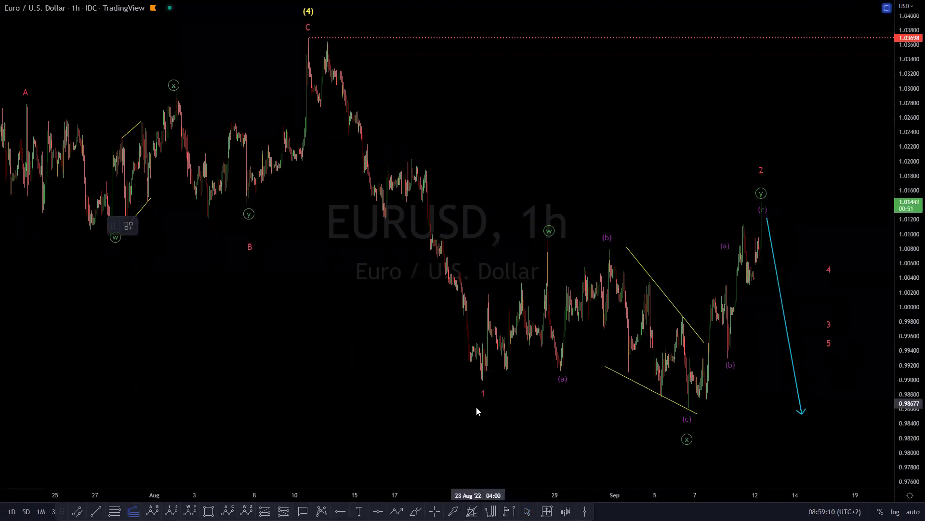
pyautogui.click(688, 407)
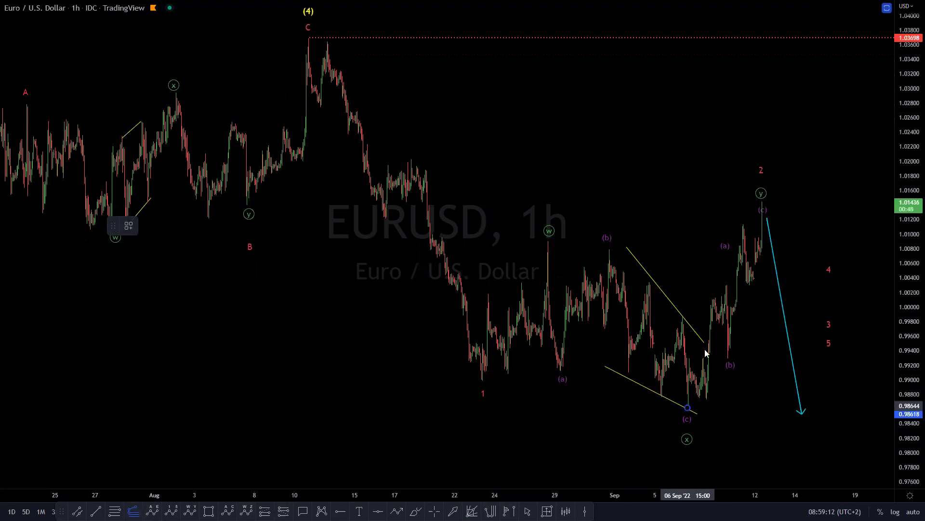
pyautogui.click(724, 284)
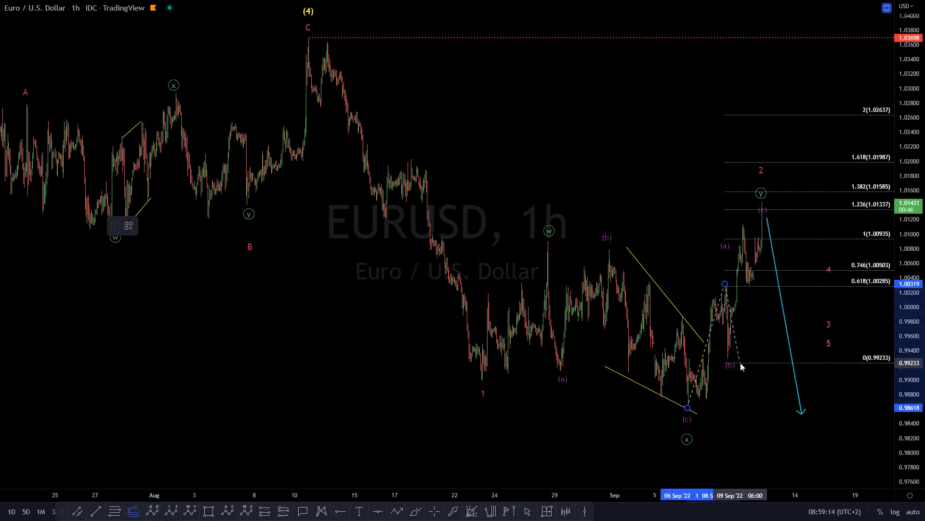
pyautogui.click(740, 360)
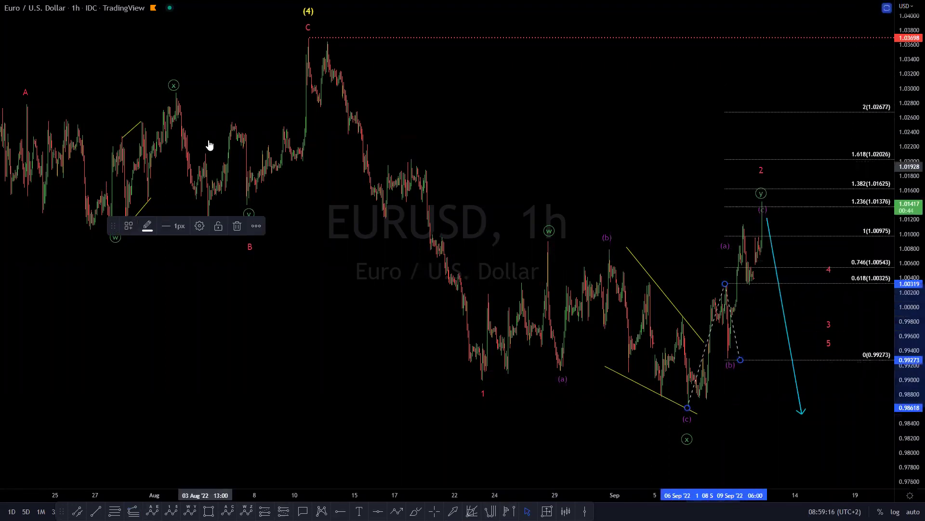
# - Sketch a curved yellow down arrow from the wave 2 high, clear it and delete the Fib extension
pyautogui.hotkey('ctrl', 'shift', '3')
pyautogui.moveTo(762, 197)
pyautogui.mouseDown()
pyautogui.moveTo(797, 227)
pyautogui.moveTo(828, 372)
pyautogui.moveTo(824, 355)
pyautogui.mouseUp()
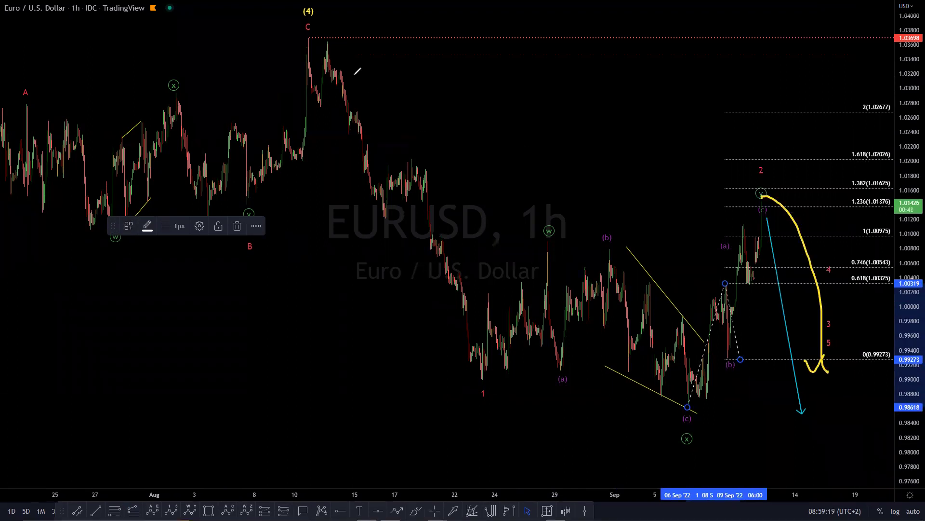
pyautogui.hotkey('ctrl', 'z')
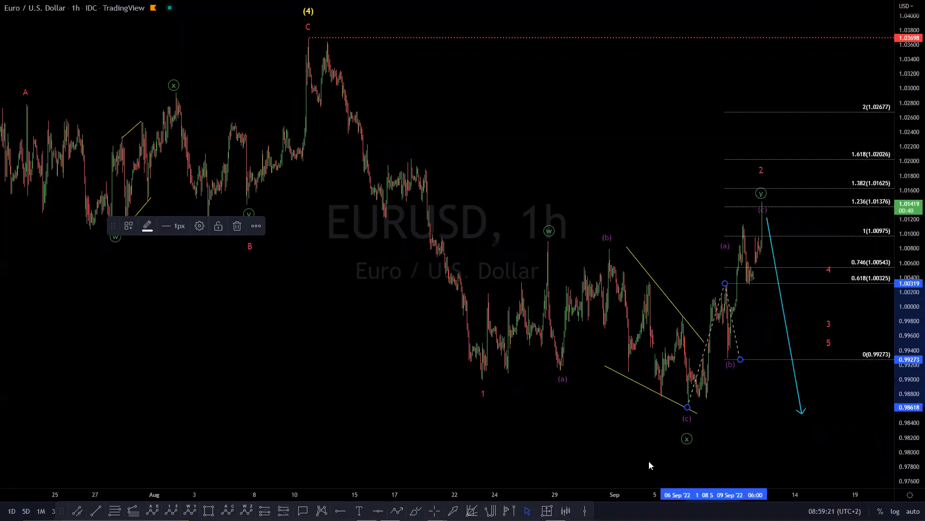
pyautogui.click(237, 225)
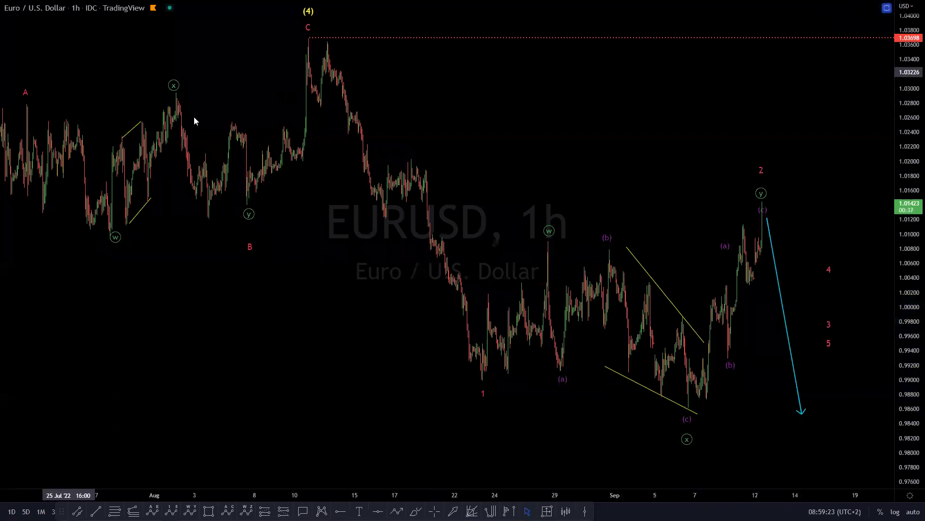
# - Mark the correction's upper boundary from w to the latest highs and its lower boundary from 1 to x in yellow, and clear the ink
pyautogui.moveTo(546, 239); pyautogui.dragTo(740, 226)
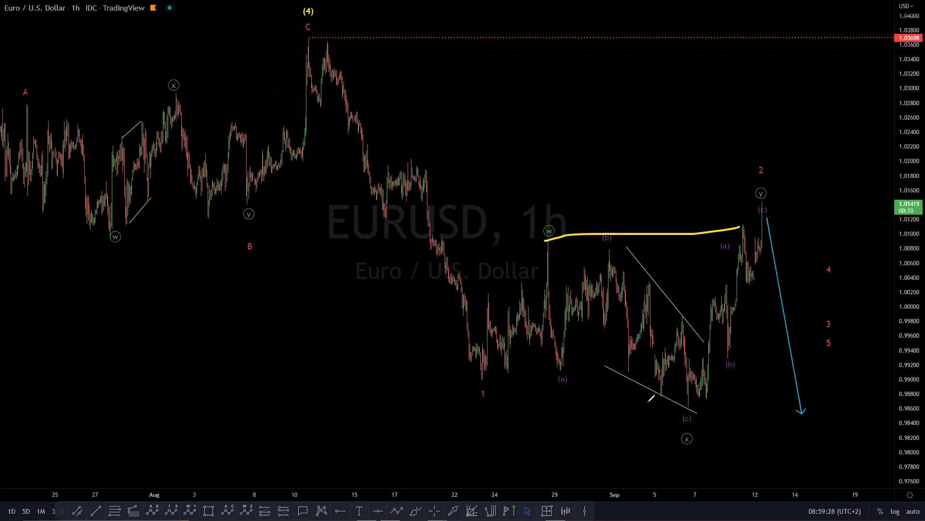
pyautogui.moveTo(485, 385)
pyautogui.mouseDown()
pyautogui.moveTo(520, 285)
pyautogui.moveTo(590, 304)
pyautogui.moveTo(747, 268)
pyautogui.moveTo(755, 211)
pyautogui.mouseUp()
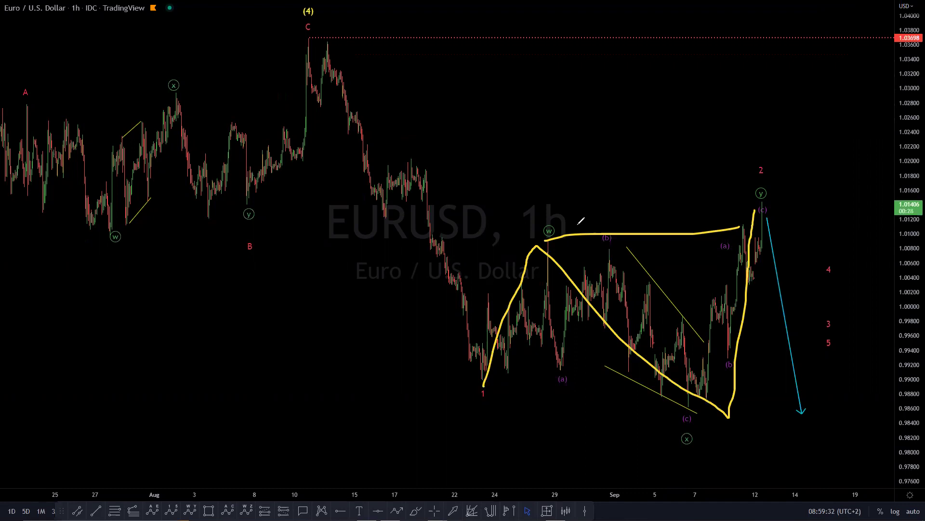
pyautogui.hotkey('ctrl', 'z')
pyautogui.moveTo(478, 381)
pyautogui.mouseDown()
pyautogui.moveTo(729, 418)
pyautogui.moveTo(721, 421)
pyautogui.mouseUp()
pyautogui.hotkey('ctrl', 'z')
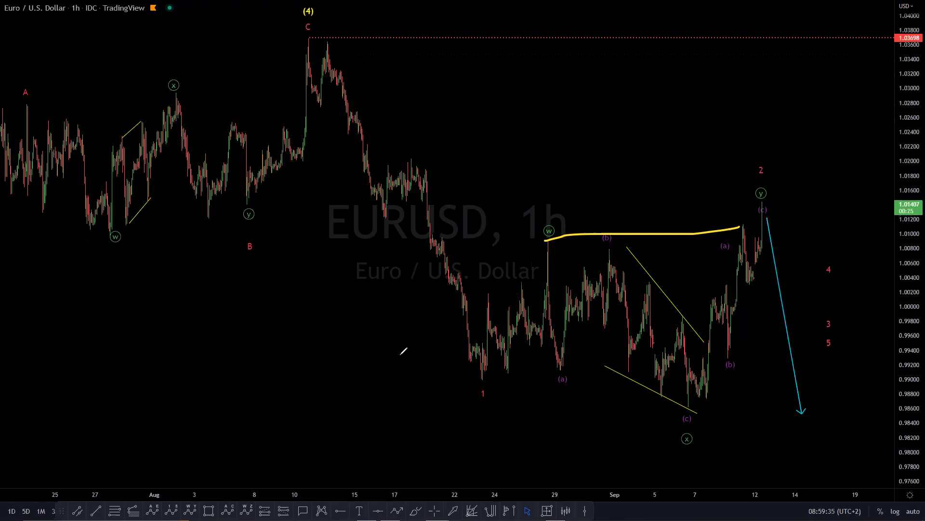
pyautogui.moveTo(476, 381); pyautogui.dragTo(699, 398)
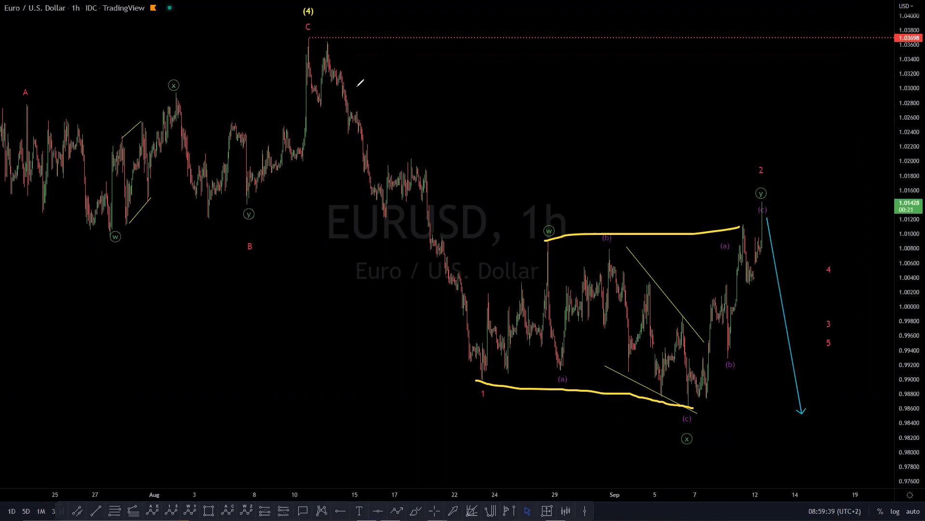
pyautogui.press('e')
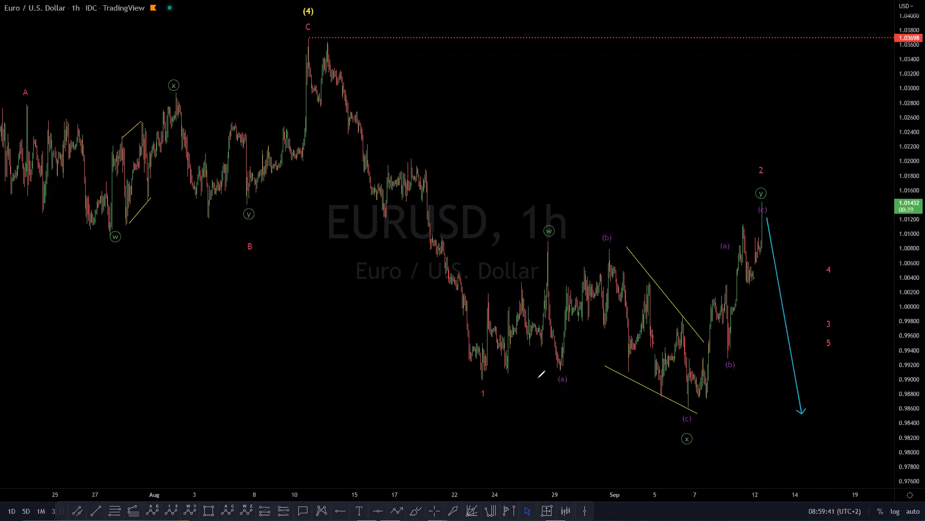
# - Sketch the expected drop from the wave 2 high and a wavy stroke along the 1.03698 level, clearing the yellow ink
pyautogui.moveTo(762, 203); pyautogui.dragTo(793, 343)
pyautogui.moveTo(782, 370); pyautogui.dragTo(816, 358)
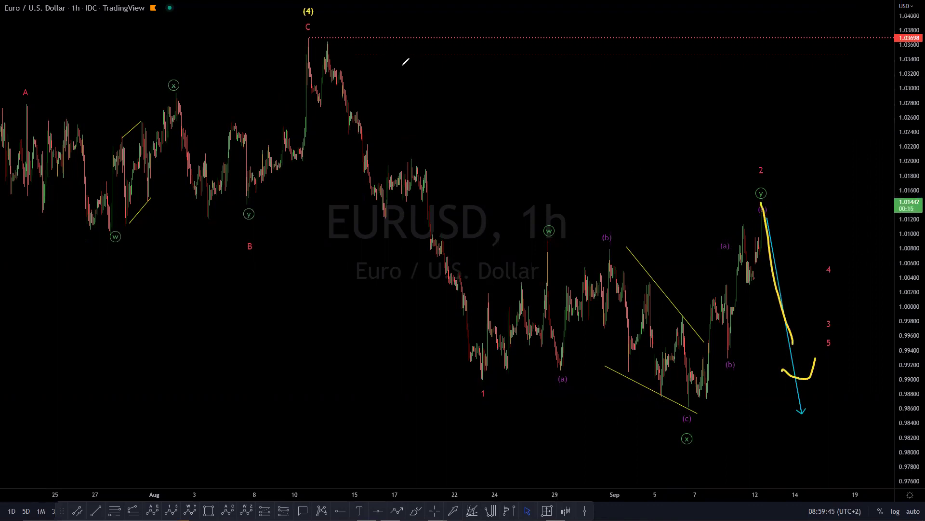
pyautogui.moveTo(318, 38); pyautogui.dragTo(873, 53)
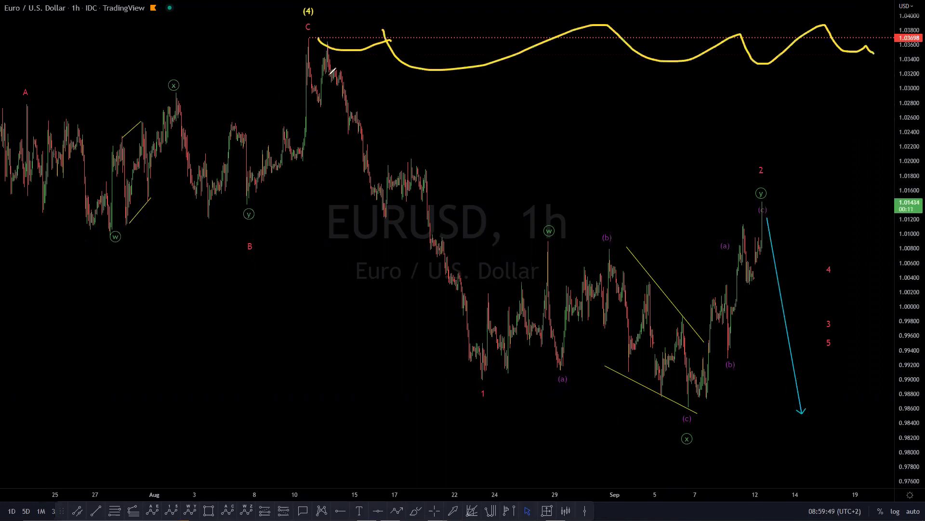
pyautogui.moveTo(795, 220); pyautogui.dragTo(830, 364)
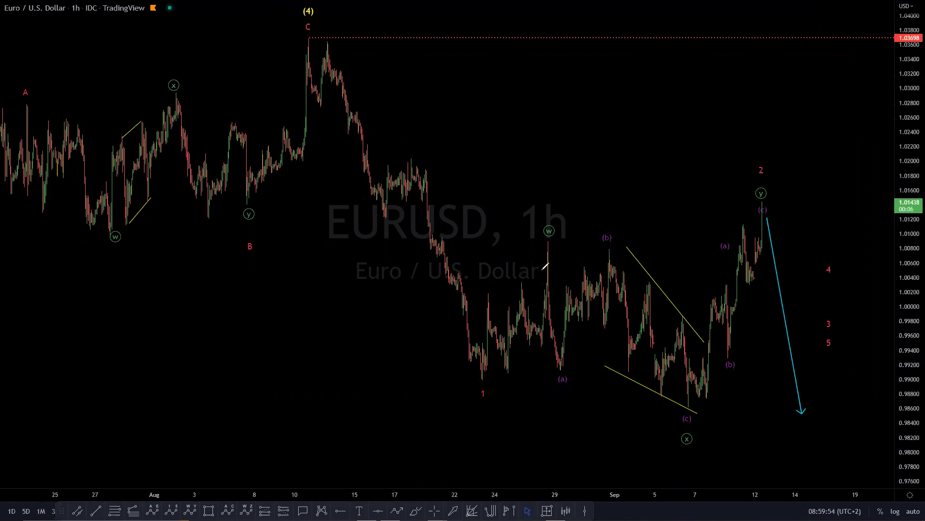
# - Trace the w-x-y correction from wave 1 to wave 2 and the stepwise decline from wave (4) to wave 1 in yellow
pyautogui.moveTo(482, 381)
pyautogui.mouseDown()
pyautogui.moveTo(565, 222)
pyautogui.moveTo(779, 186)
pyautogui.mouseUp()
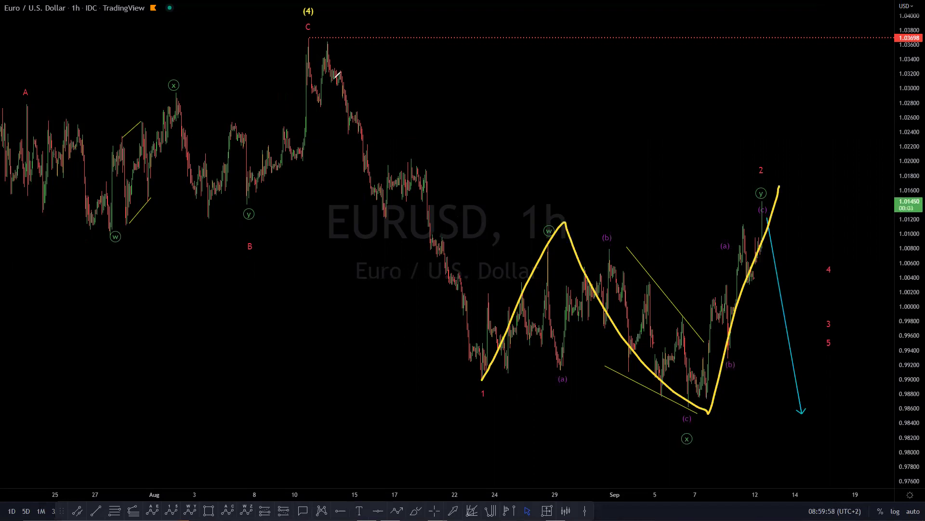
pyautogui.moveTo(307, 64)
pyautogui.mouseDown()
pyautogui.moveTo(306, 84)
pyautogui.moveTo(466, 270)
pyautogui.mouseUp()
pyautogui.moveTo(477, 320); pyautogui.dragTo(515, 390)
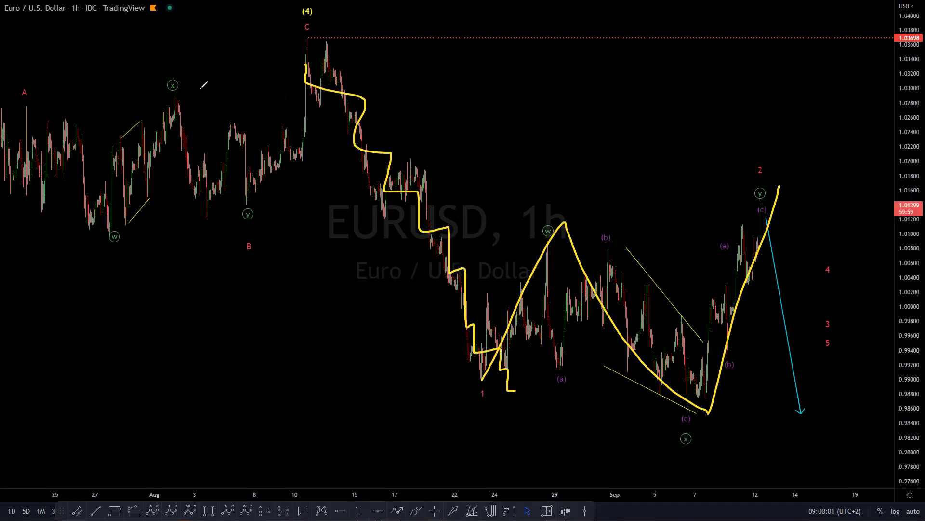
# - Clear the yellow ink and move the wave labels 2, circled y and (c) clear above the latest price high
pyautogui.press('Escape')
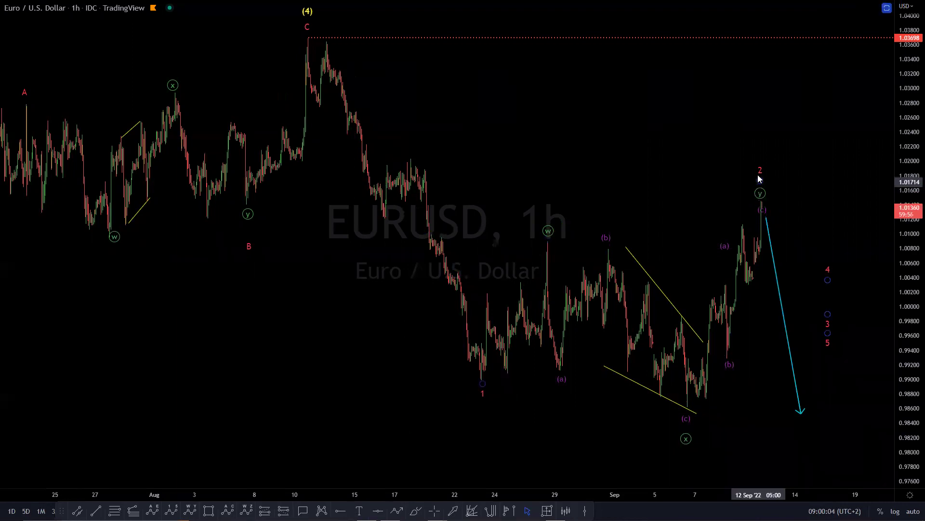
pyautogui.moveTo(759, 179); pyautogui.dragTo(759, 159)
pyautogui.moveTo(761, 202); pyautogui.dragTo(768, 173)
pyautogui.moveTo(762, 218)
pyautogui.mouseDown()
pyautogui.moveTo(774, 201)
pyautogui.moveTo(756, 195)
pyautogui.moveTo(763, 186)
pyautogui.mouseUp()
pyautogui.moveTo(767, 174); pyautogui.dragTo(761, 172)
pyautogui.moveTo(761, 159); pyautogui.dragTo(760, 161)
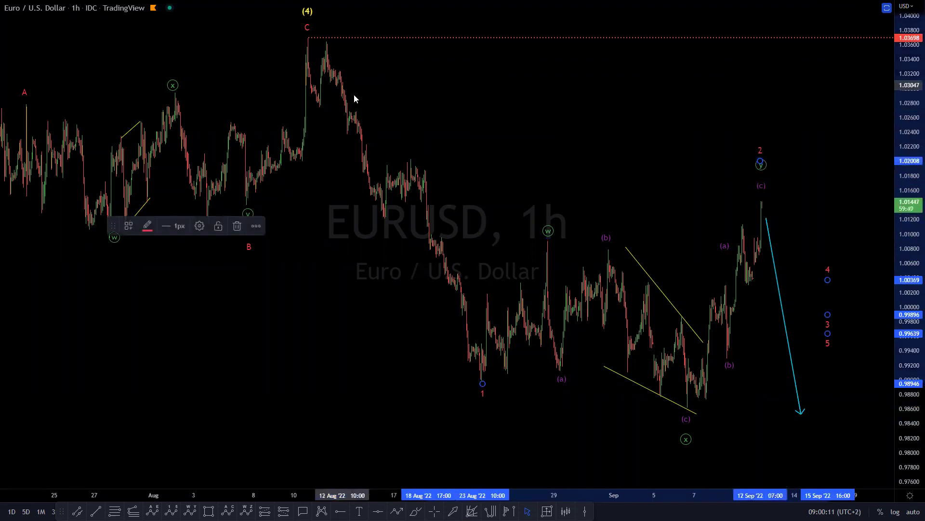
# - Sketch a long yellow down arrow from the latest high, circle the wave (4) label, and clear the ink
pyautogui.moveTo(769, 202)
pyautogui.mouseDown()
pyautogui.moveTo(836, 485)
pyautogui.moveTo(853, 509)
pyautogui.mouseUp()
pyautogui.moveTo(857, 468); pyautogui.dragTo(855, 510)
pyautogui.moveTo(283, 9); pyautogui.dragTo(295, 26)
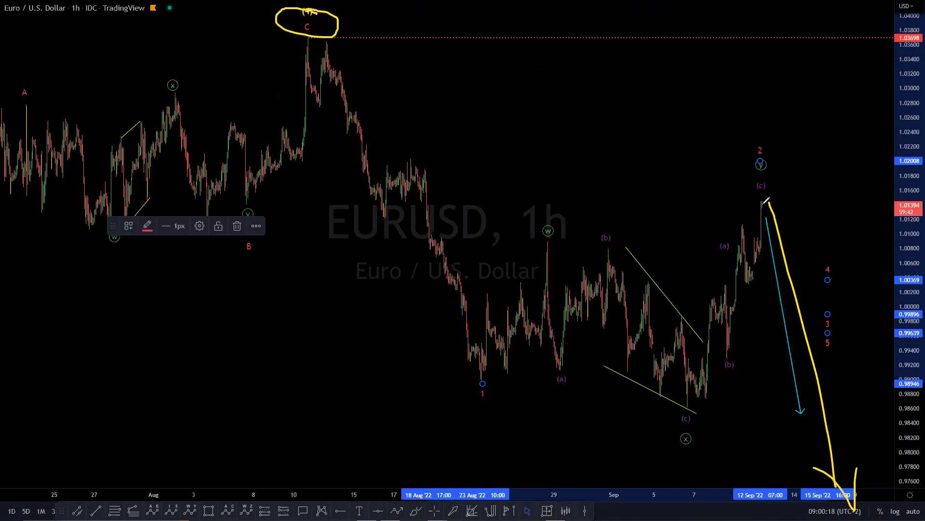
pyautogui.press('e')
# - Draw yellow strokes beside (4) and above 2, sketch the expected decline from the latest high twice, and clear the ink
pyautogui.moveTo(761, 203); pyautogui.dragTo(825, 361)
pyautogui.moveTo(318, 9); pyautogui.dragTo(385, 13)
pyautogui.moveTo(761, 146); pyautogui.dragTo(764, 145)
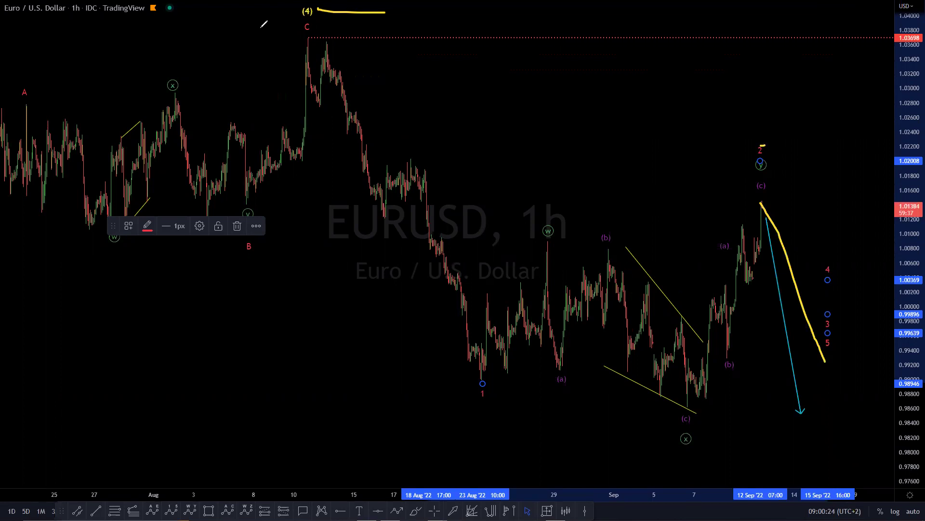
pyautogui.moveTo(767, 214)
pyautogui.mouseDown()
pyautogui.moveTo(835, 436)
pyautogui.moveTo(887, 474)
pyautogui.mouseUp()
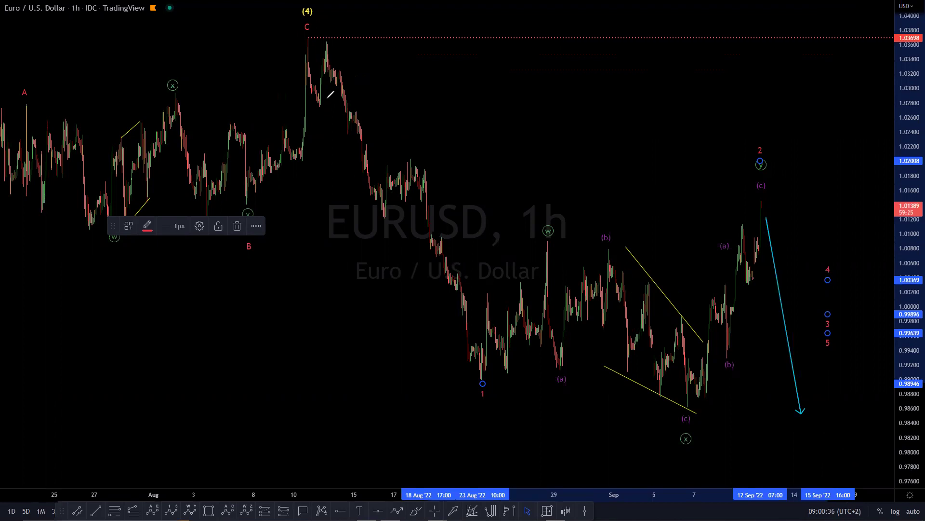
# - Trace the (4)-to-1 decline, the rising correction channel with two inner lines and the expected drop, clearing the ink and exiting the full-screen chart
pyautogui.moveTo(351, 143); pyautogui.dragTo(475, 369)
pyautogui.moveTo(475, 300); pyautogui.dragTo(721, 202)
pyautogui.moveTo(555, 431); pyautogui.dragTo(774, 413)
pyautogui.moveTo(742, 192); pyautogui.dragTo(865, 500)
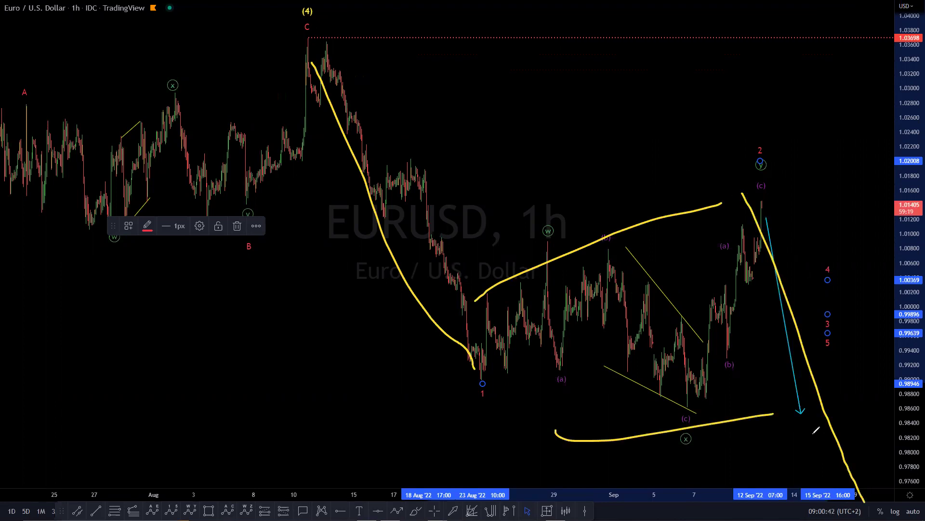
pyautogui.moveTo(523, 330); pyautogui.dragTo(713, 276)
pyautogui.moveTo(536, 360); pyautogui.dragTo(700, 312)
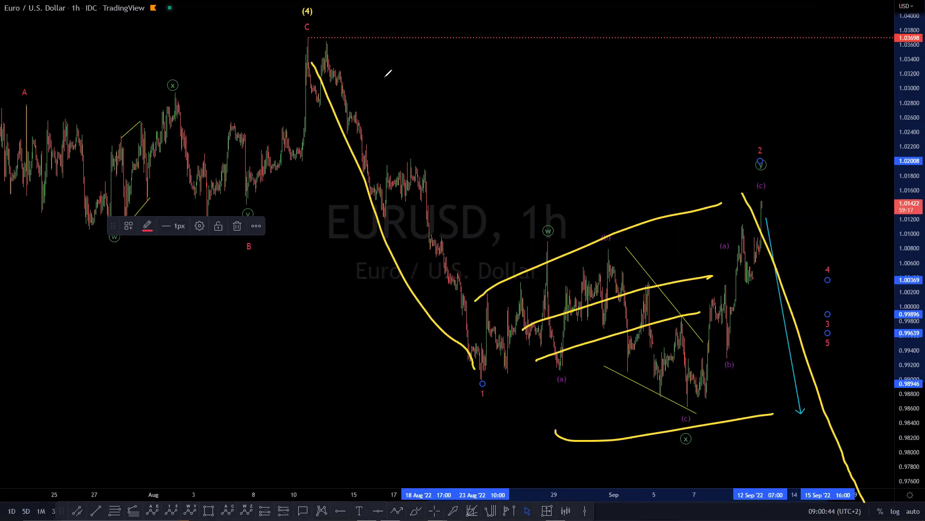
pyautogui.press('e')
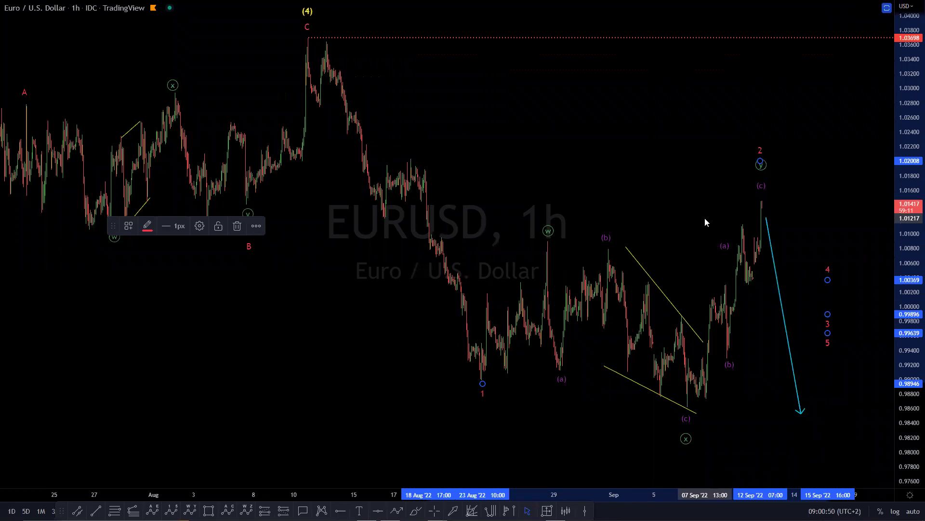
pyautogui.press('Escape')
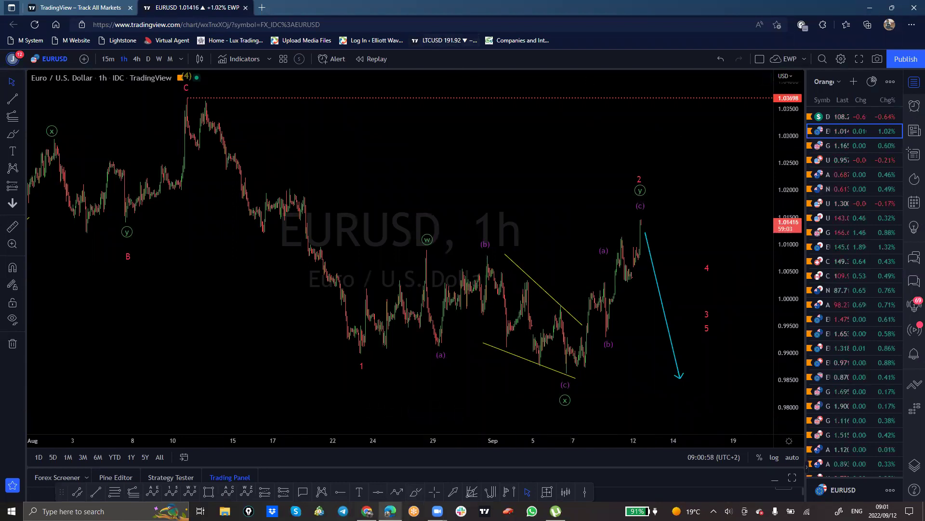
# - Switch to the Trading Waves website in Chrome, circle Education and Pricing in yellow, add a slanted stroke beside Pricing, and clear the ink
pyautogui.click(367, 511)
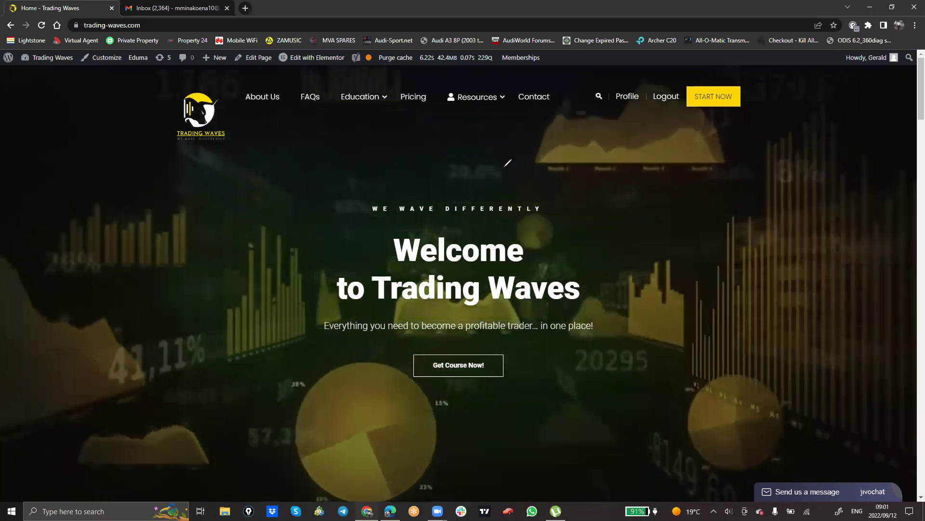
pyautogui.moveTo(331, 124)
pyautogui.mouseDown()
pyautogui.moveTo(367, 85)
pyautogui.moveTo(355, 127)
pyautogui.mouseUp()
pyautogui.moveTo(415, 83); pyautogui.dragTo(392, 88)
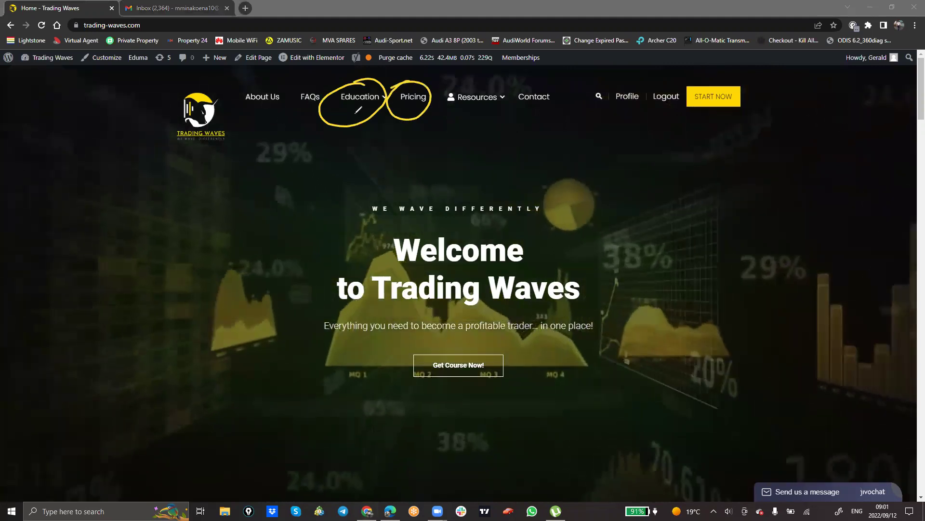
pyautogui.moveTo(424, 118); pyautogui.dragTo(465, 81)
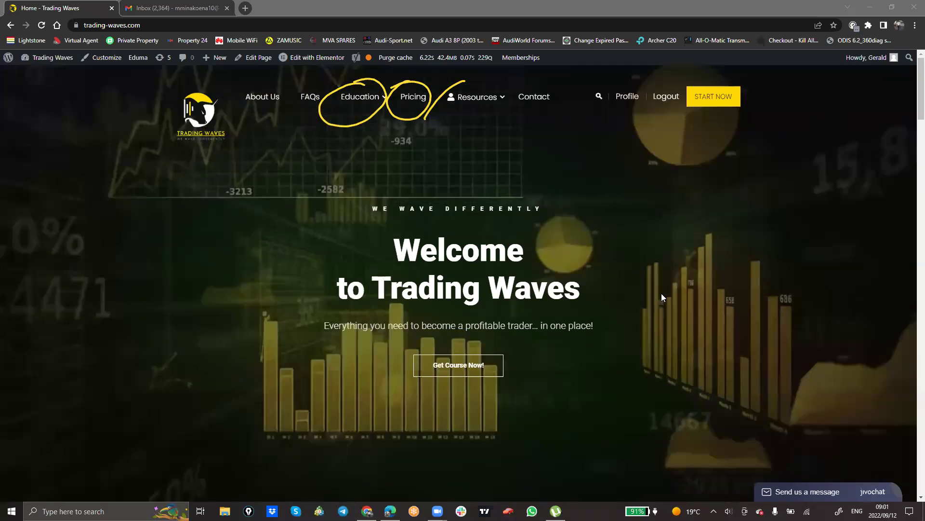
pyautogui.press('Escape')
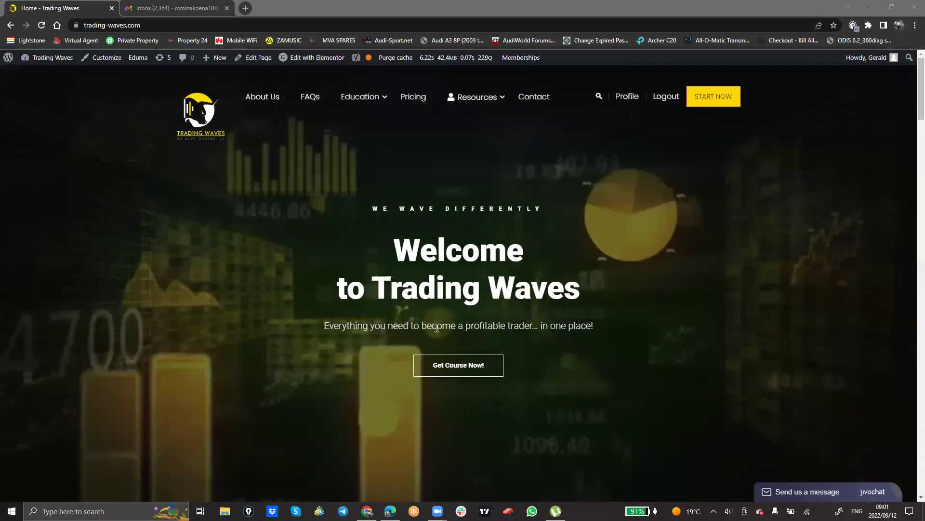